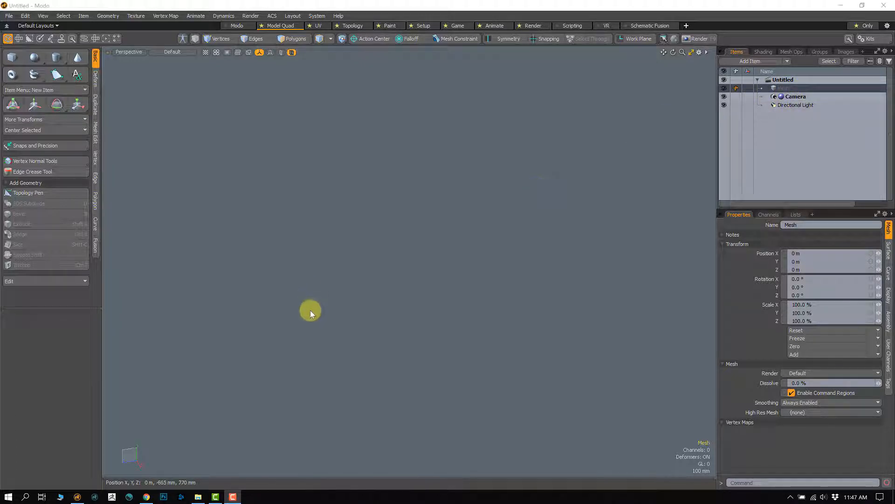
Add a cube to the empty mesh in the scene and leave no item selected
left_click(11, 58)
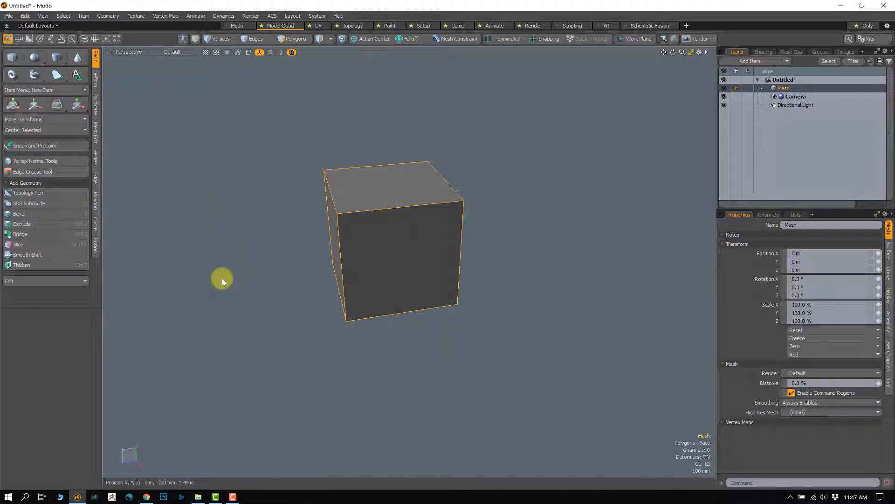
left_click(541, 258)
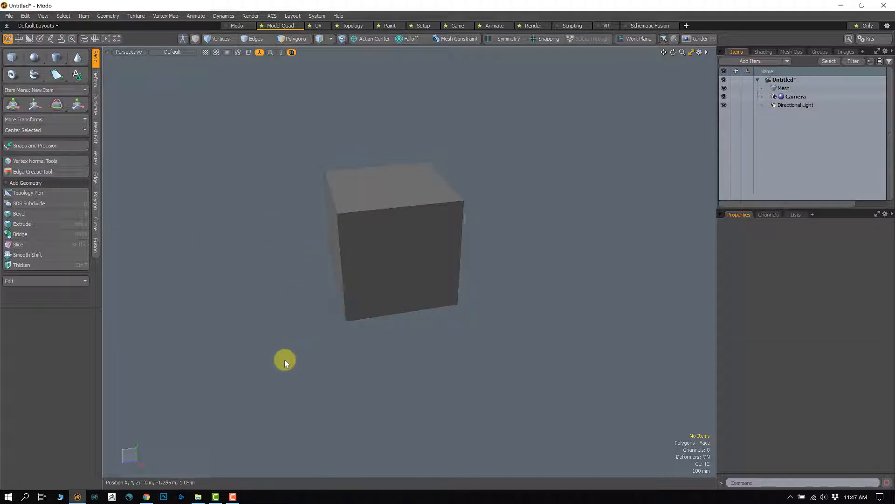
Examine the cube by orbiting around it, panning the view and zooming
key("alt")
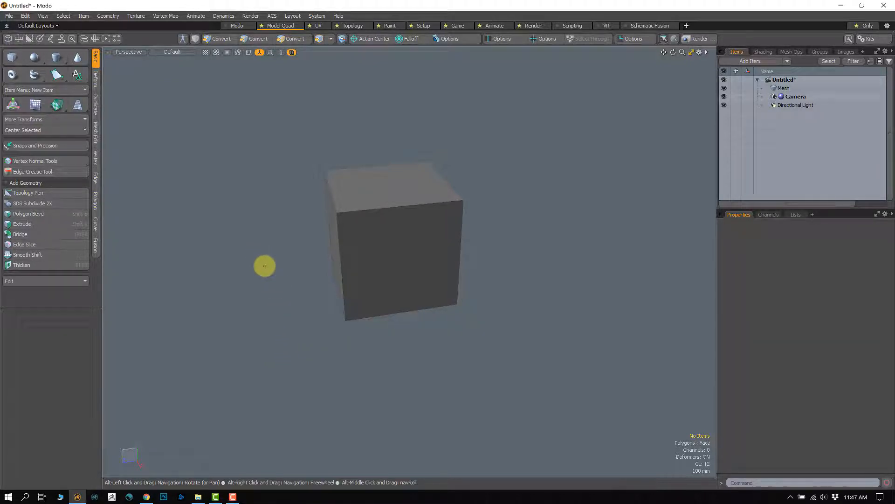
left_click_drag(264, 264, 321, 260, "alt")
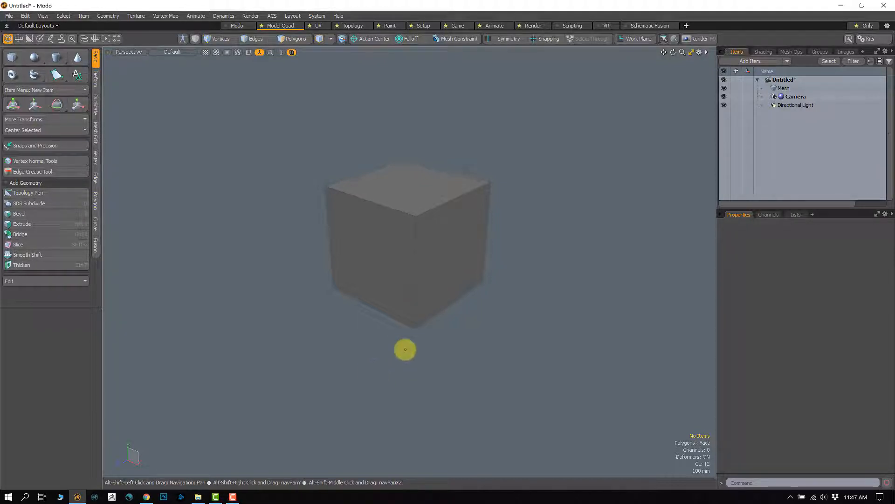
left_click_drag(415, 368, 456, 414, "alt+shift")
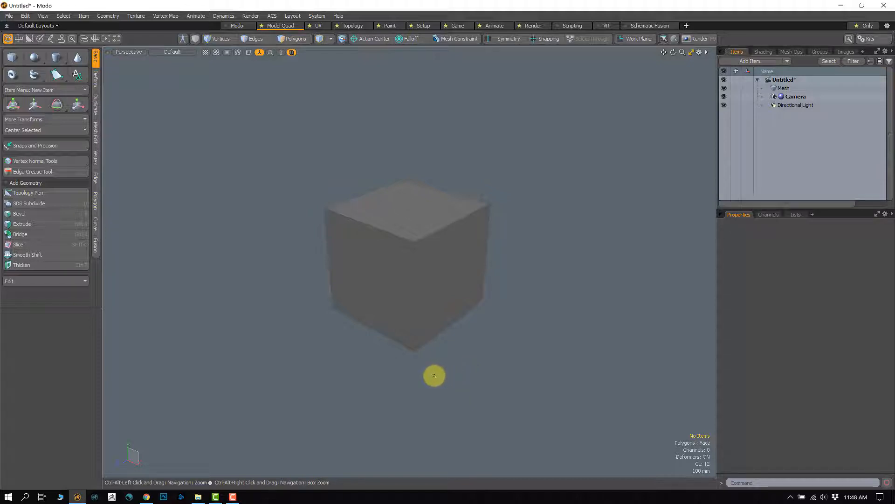
mouse_move(433, 376)
left_mouse_down("ctrl+alt")
mouse_move(432, 334)
mouse_move(434, 402)
mouse_move(432, 383)
left_mouse_up("ctrl+alt")
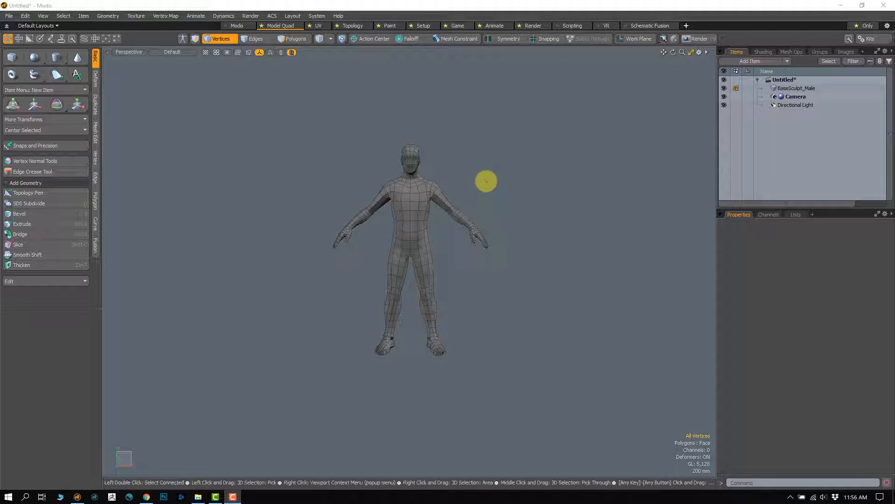
Examine the BaseSculpt_Male figure from the front and behind, including a closer look at its legs
mouse_move(466, 234)
left_mouse_down("alt")
mouse_move(398, 236)
mouse_move(383, 225)
mouse_move(410, 240)
mouse_move(393, 199)
mouse_move(394, 215)
mouse_move(435, 204)
mouse_move(408, 205)
mouse_move(400, 266)
mouse_move(426, 222)
mouse_move(442, 290)
mouse_move(421, 236)
mouse_move(306, 256)
mouse_move(323, 271)
mouse_move(482, 198)
mouse_move(316, 256)
mouse_move(324, 240)
mouse_move(294, 208)
mouse_move(448, 279)
mouse_move(422, 286)
mouse_move(394, 254)
mouse_move(446, 284)
mouse_move(424, 258)
mouse_move(426, 337)
mouse_move(413, 362)
mouse_move(366, 222)
mouse_move(325, 274)
mouse_move(376, 278)
mouse_move(392, 216)
mouse_move(314, 242)
mouse_move(304, 329)
mouse_move(337, 260)
mouse_move(505, 250)
mouse_move(298, 254)
mouse_move(382, 300)
mouse_move(444, 361)
mouse_move(440, 286)
mouse_move(336, 268)
mouse_move(384, 240)
mouse_move(296, 290)
mouse_move(480, 276)
mouse_move(476, 236)
mouse_move(544, 193)
mouse_move(474, 239)
mouse_move(512, 194)
mouse_move(444, 218)
mouse_move(482, 227)
left_mouse_up("alt")
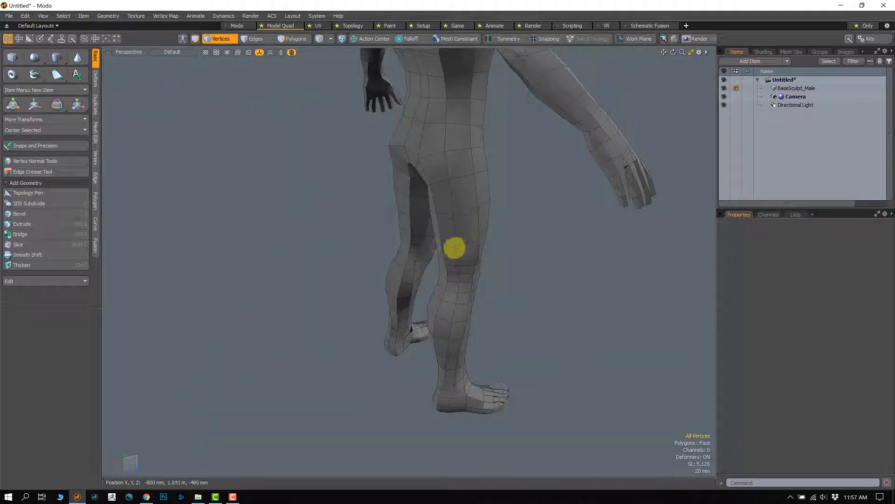
left_click_drag(444, 340, 329, 238, "ctrl+alt")
left_click_drag(490, 289, 427, 255, "alt")
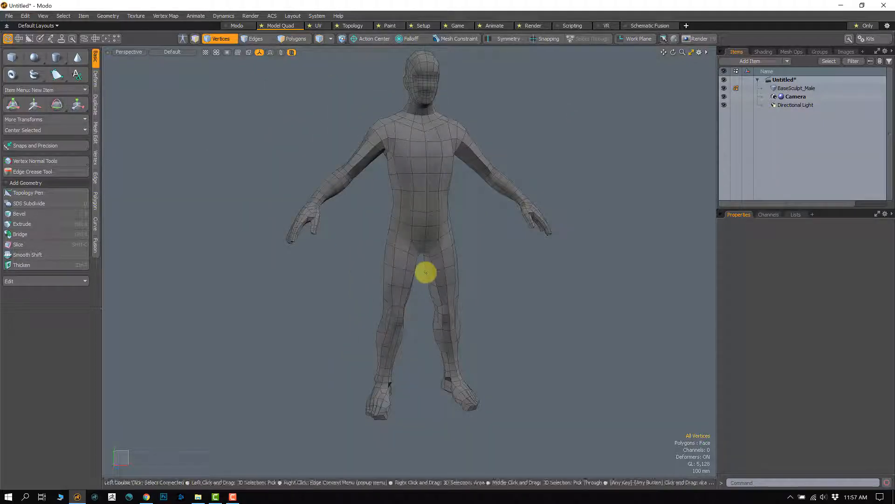
left_click_drag(417, 267, 416, 287)
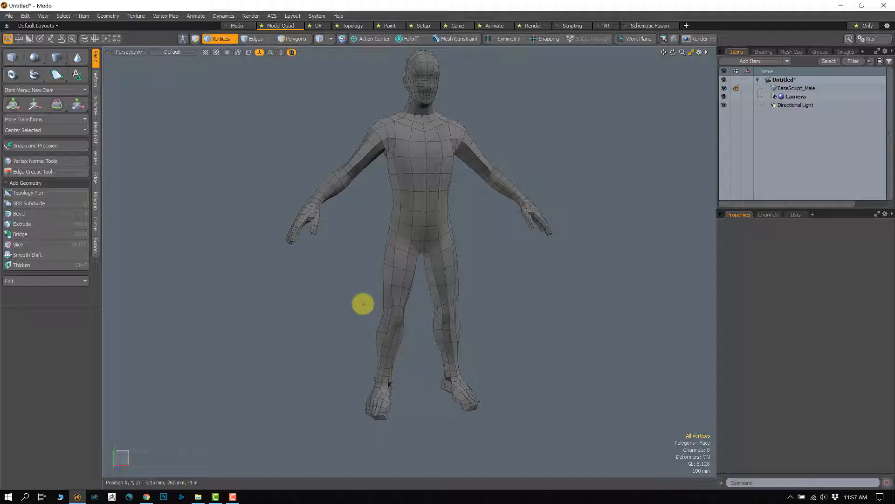
scroll(363, 305, "down", 2)
mouse_move(464, 258)
left_mouse_down("alt")
mouse_move(396, 270)
mouse_move(446, 271)
mouse_move(444, 224)
left_mouse_up("alt")
middle_click_drag(487, 109, 571, 295)
left_click(571, 296)
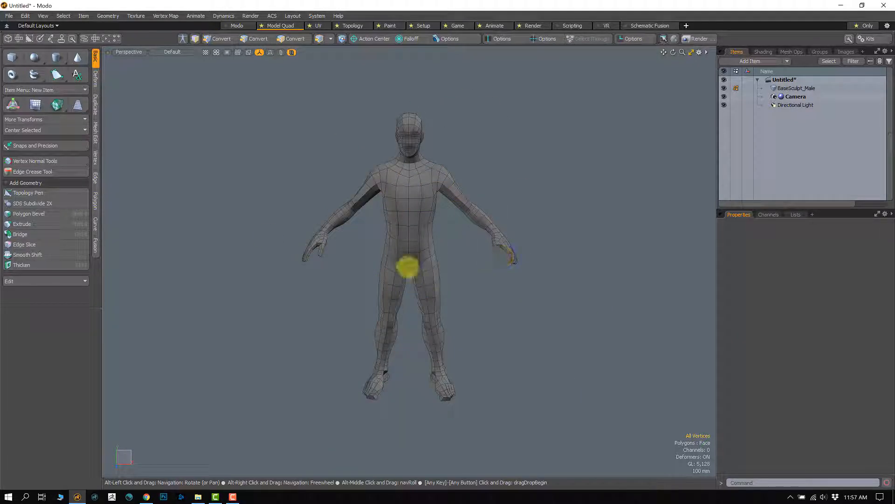
Examine the side of the male figure's body up close and the whole figure from several angles
scroll(438, 255, "up", 10)
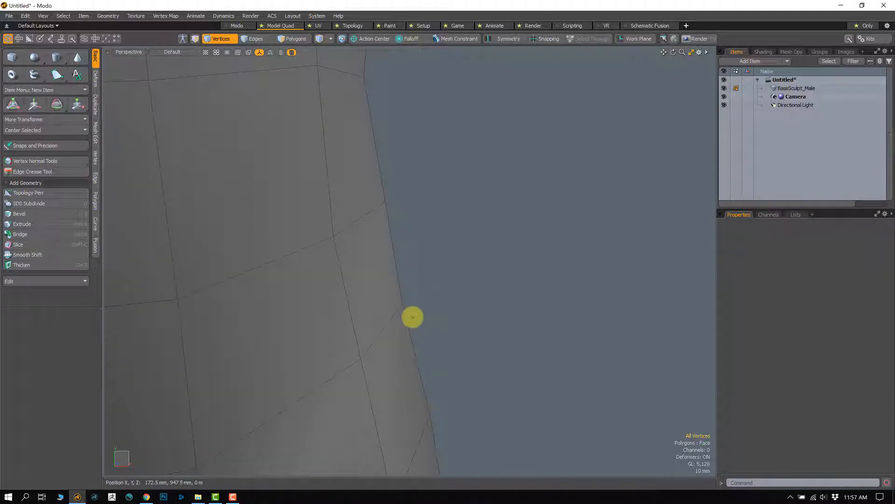
scroll(413, 317, "down", 10)
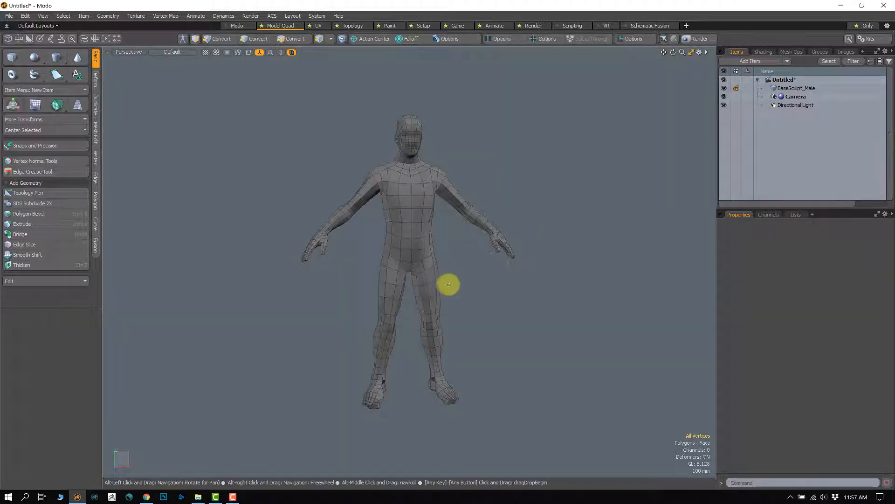
left_click_drag(447, 283, 400, 310, "alt")
scroll(406, 295, "up", 3)
key("super")
left_click(439, 279)
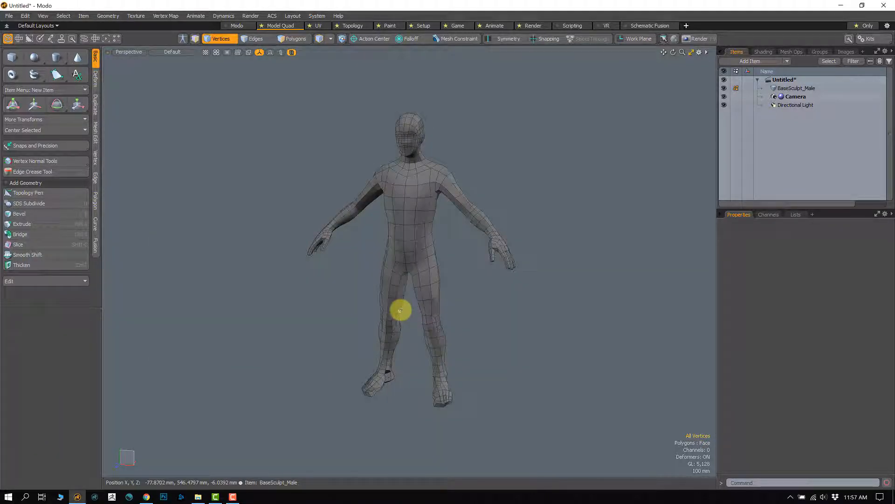
left_click_drag(395, 241, 403, 336, "alt")
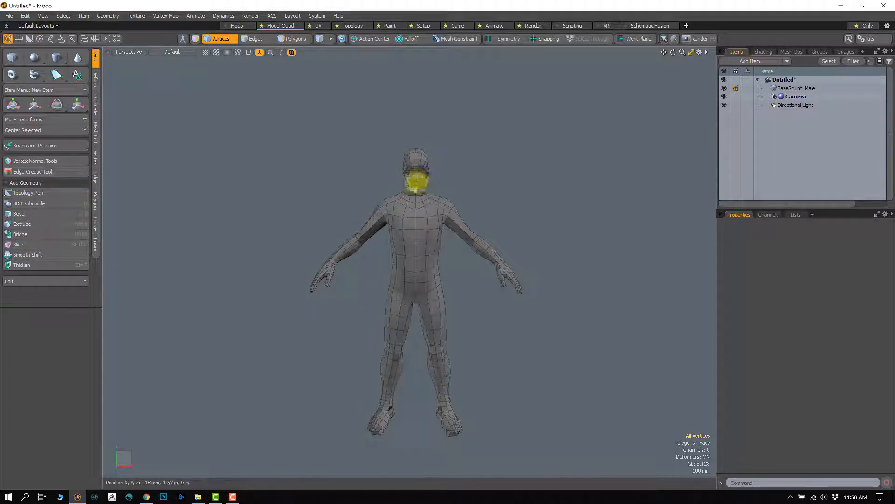
left_click_drag(417, 182, 424, 245, "alt")
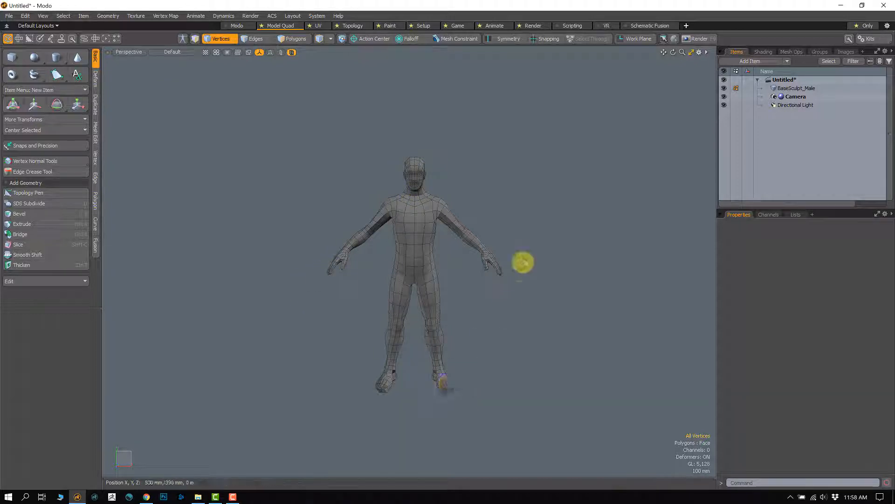
Examine the male figure's hand and fingers up close, fitting the whole figure in view between close-ups
scroll(416, 196, "up", 10)
left_click_drag(406, 232, 322, 225, "alt")
left_click_drag(322, 225, 390, 262, "alt+shift")
scroll(407, 298, "up", 8)
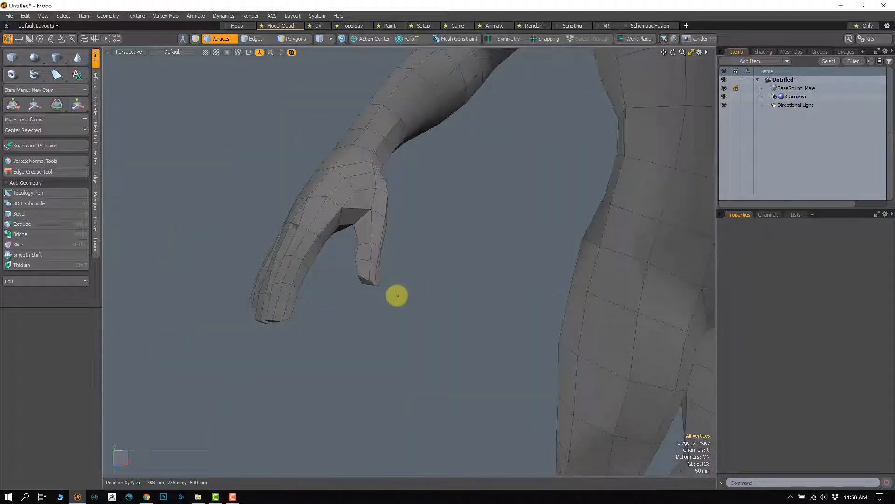
key("a")
scroll(302, 283, "up", 5)
left_click_drag(301, 285, 426, 253, "alt")
scroll(376, 276, "up", 5)
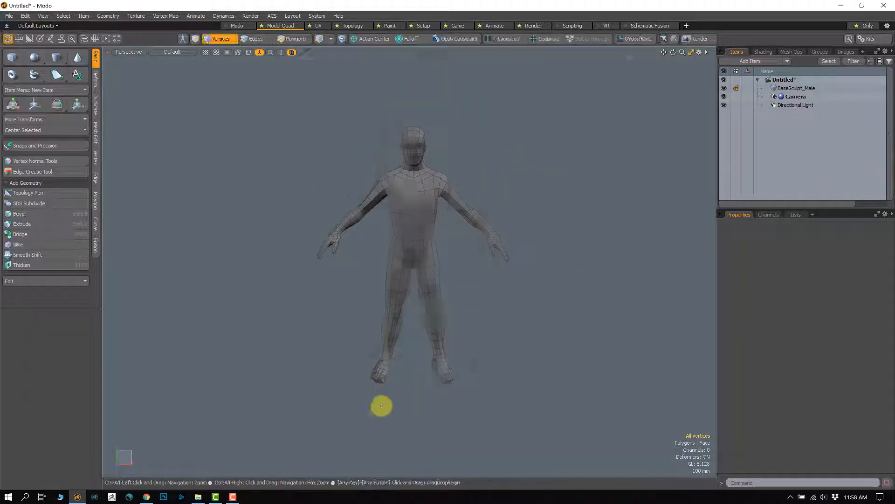
Examine the male figure's lower legs and feet up close from the front and side
scroll(381, 406, "up", 10)
left_click_drag(390, 324, 400, 304, "alt")
scroll(417, 331, "down", 10)
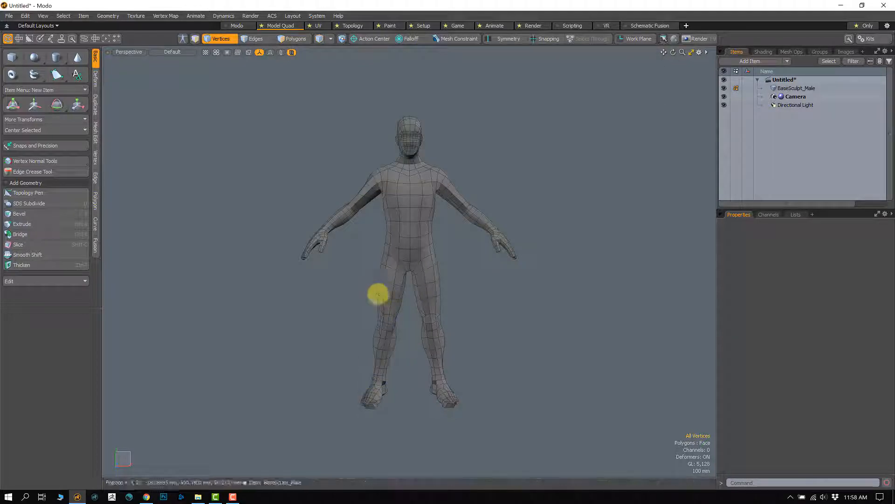
left_click_drag(408, 306, 432, 238, "alt+shift")
scroll(394, 345, "up", 5)
left_click_drag(394, 352, 503, 322, "alt")
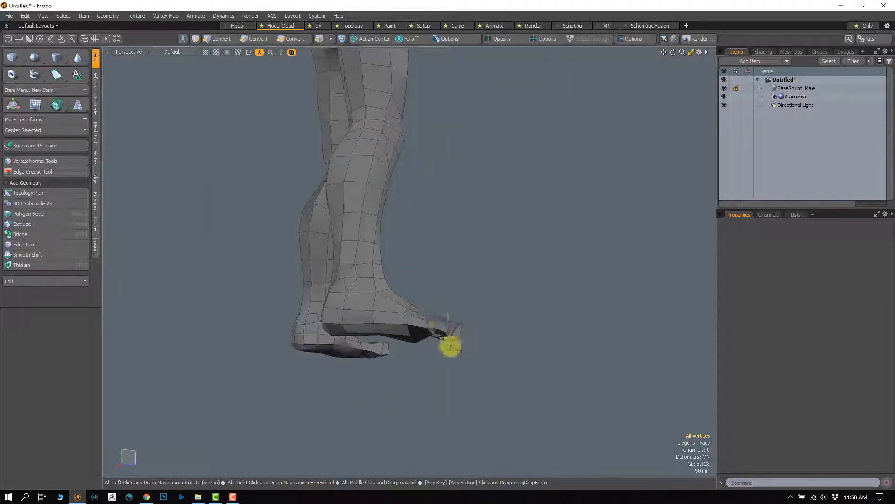
scroll(451, 346, "up", 3)
left_click_drag(451, 346, 455, 294, "alt")
scroll(438, 298, "up", 4)
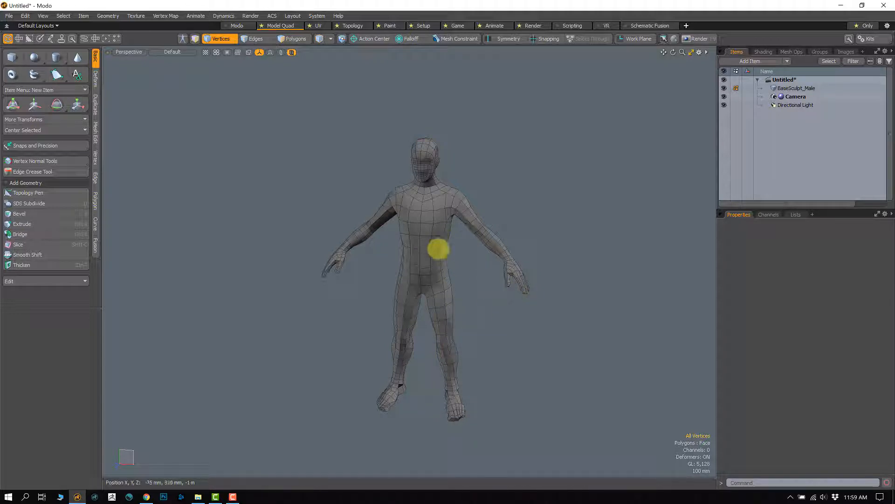
Examine the male figure's shoulders and upper back from behind, and fit the whole figure back in view
left_click_drag(442, 265, 377, 200, "alt")
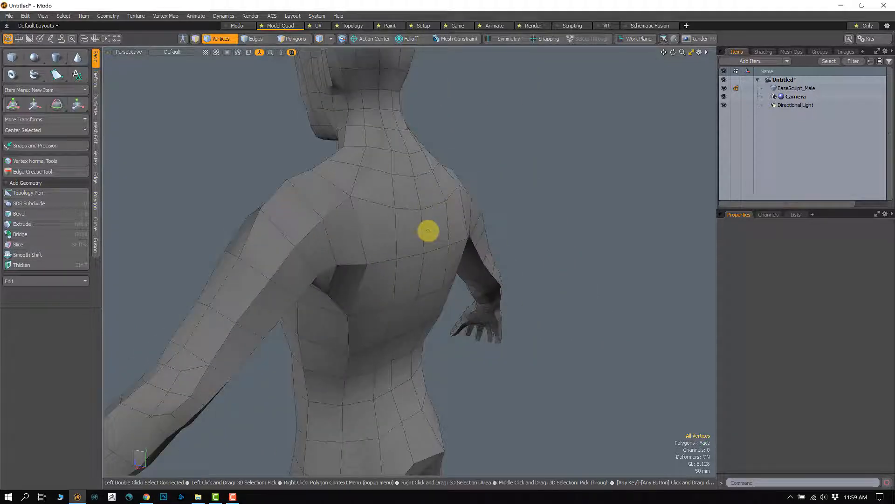
left_click_drag(368, 299, 449, 280, "alt")
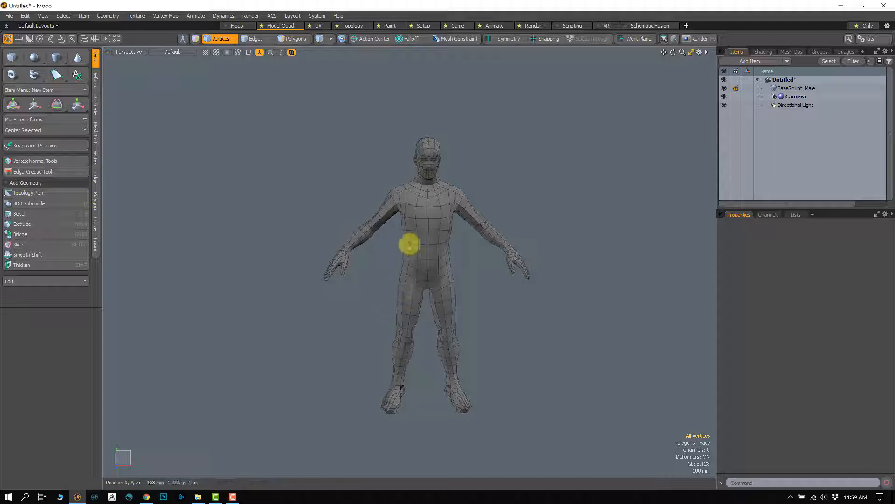
key("a")
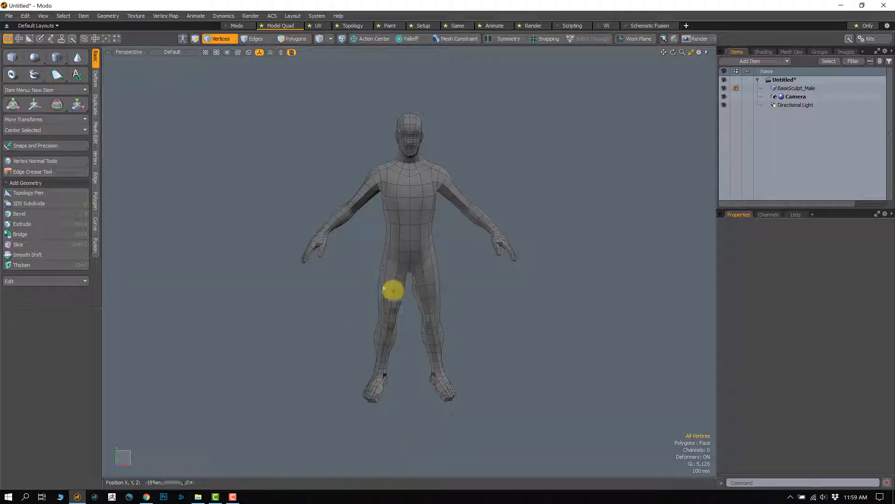
left_click_drag(395, 306, 374, 310, "alt")
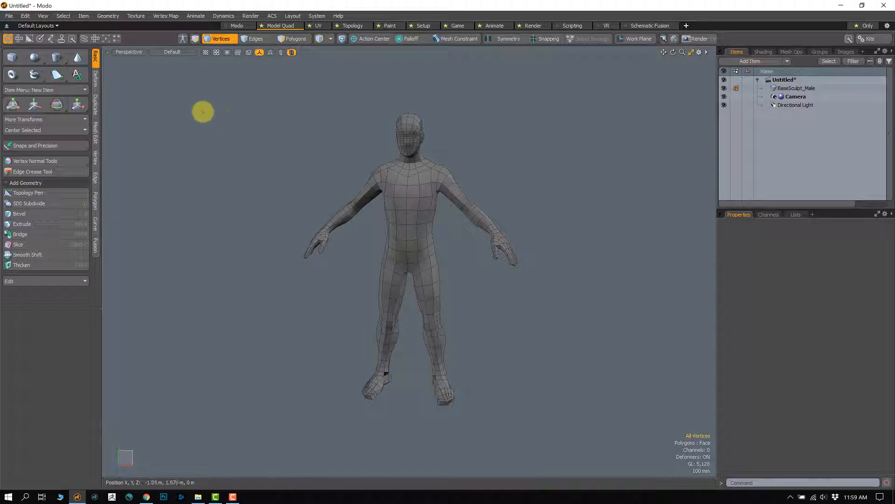
Frame the figure with Fit Selected, zoom out, frame it again with Fit Selected and orbit around it
left_click(43, 17)
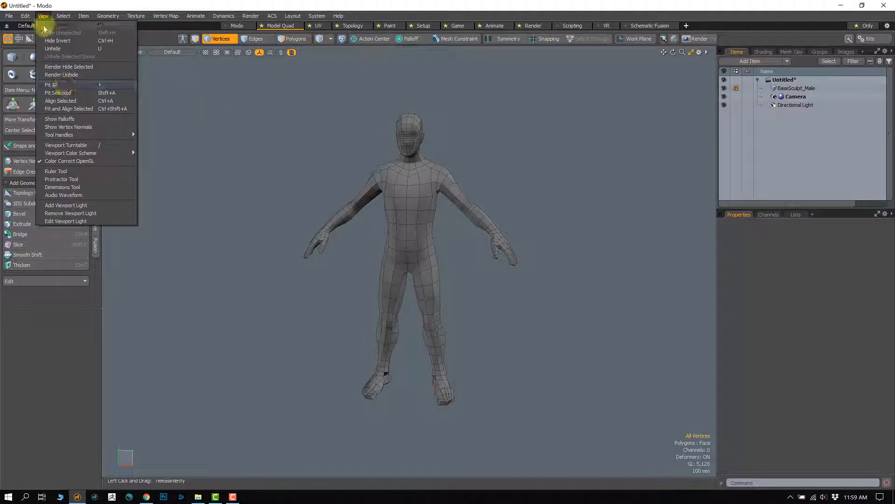
left_click(66, 92)
left_click_drag(381, 317, 364, 233, "ctrl+alt")
left_click(43, 17)
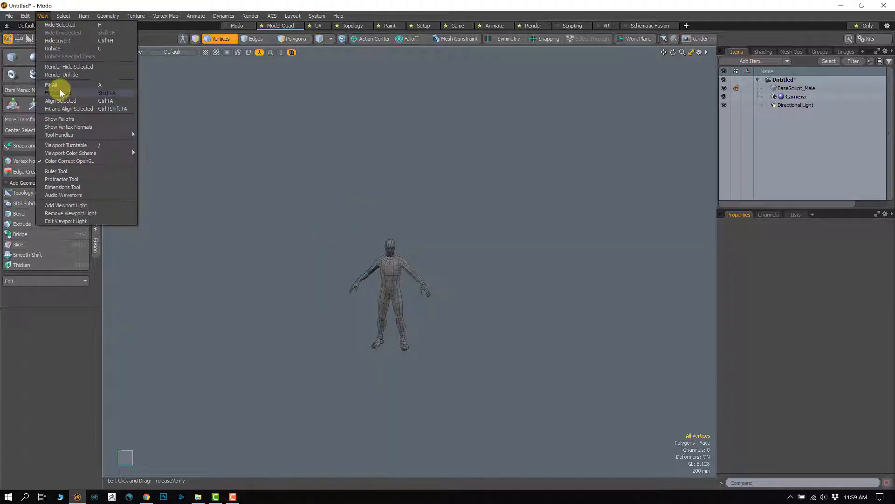
left_click(64, 91)
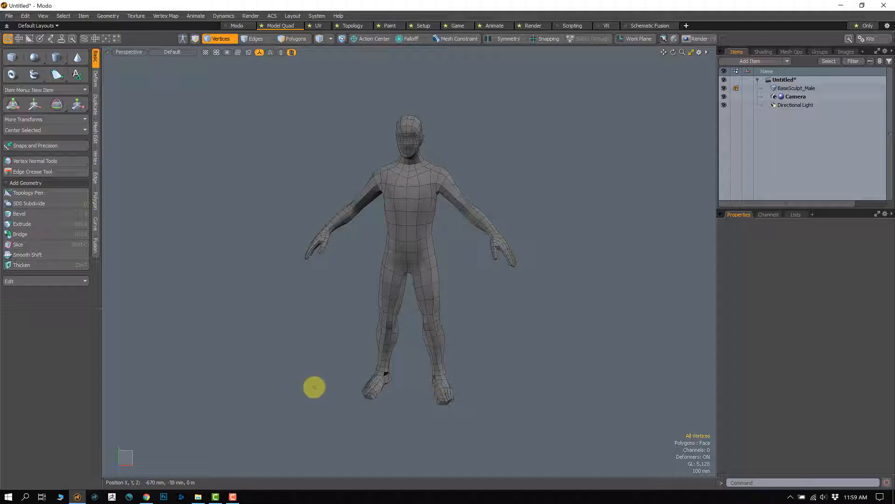
left_click_drag(314, 346, 322, 425, "alt")
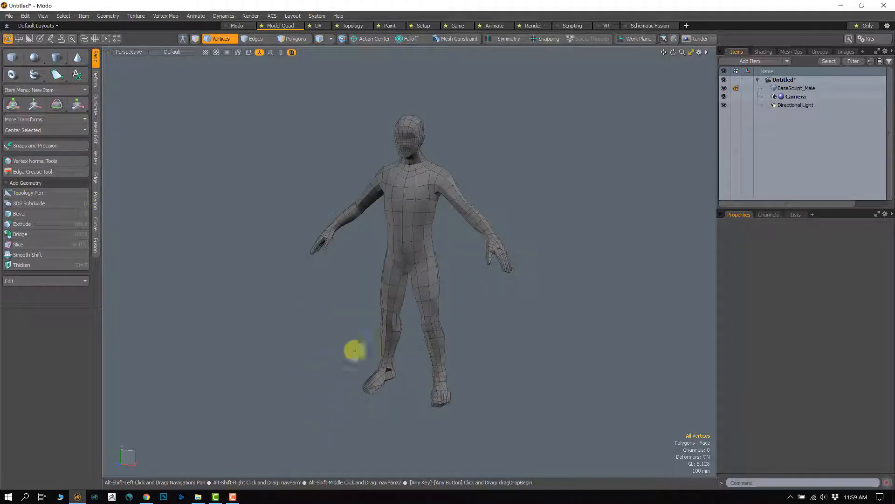